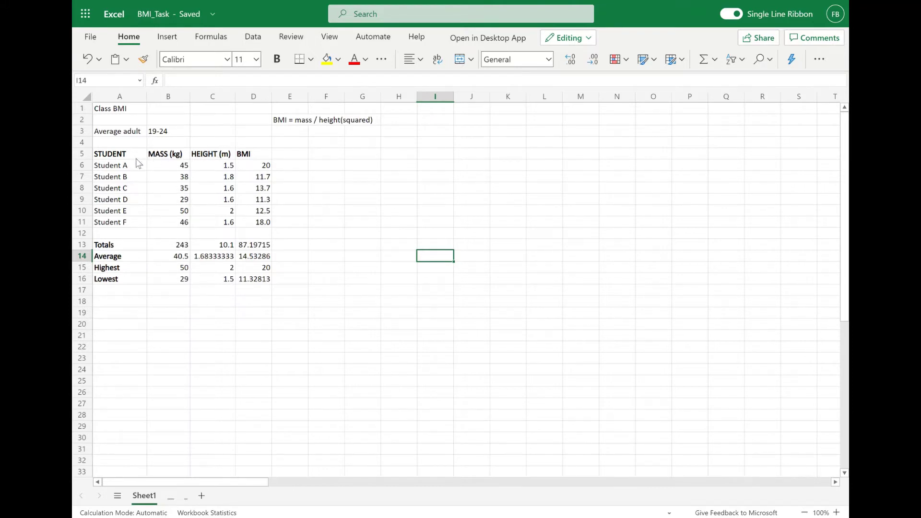
Apply all borders to the student data table in A5:D11.
{"action": "left_click_drag", "start_coordinate": [115, 153], "coordinate": [255, 153]}
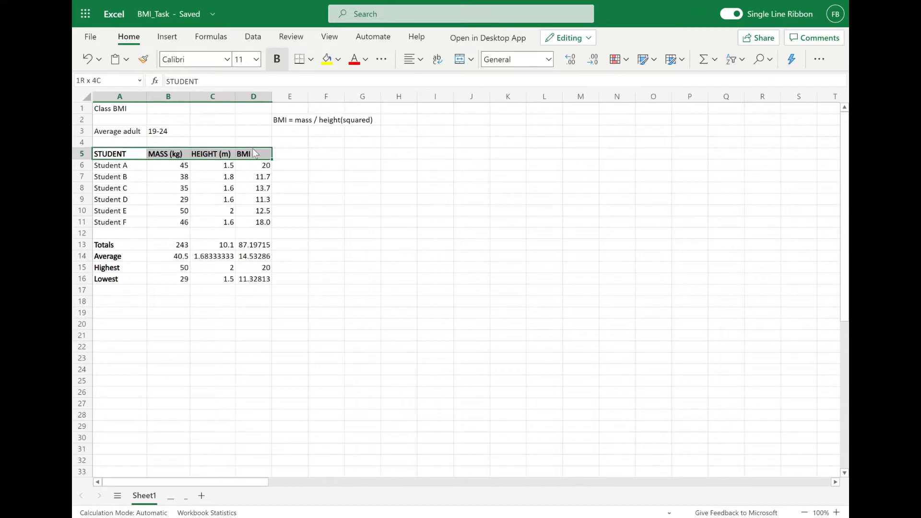
{"action": "left_click", "coordinate": [254, 157]}
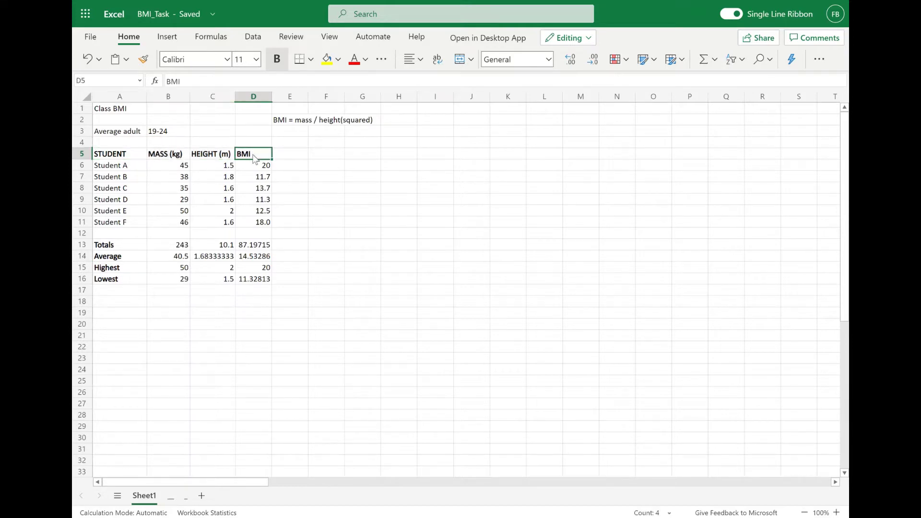
{"action": "left_click_drag", "start_coordinate": [254, 158], "coordinate": [138, 228]}
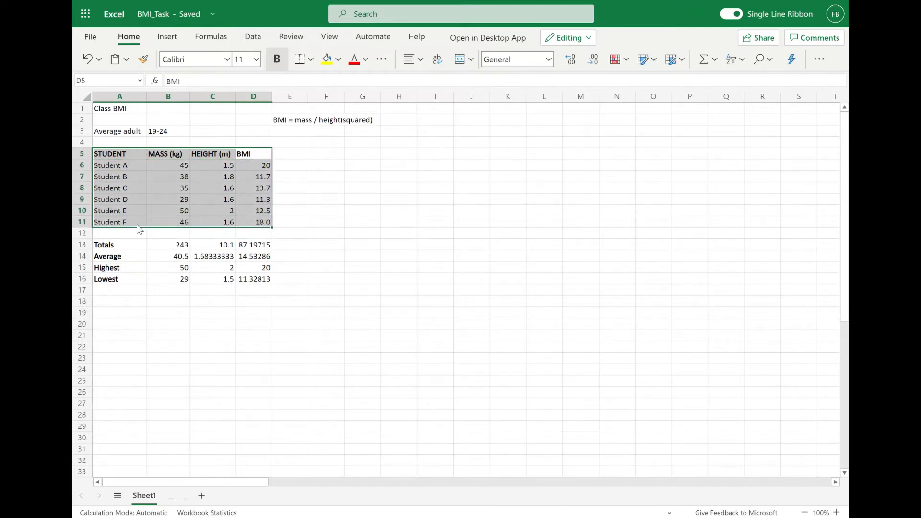
{"action": "left_click", "coordinate": [311, 59]}
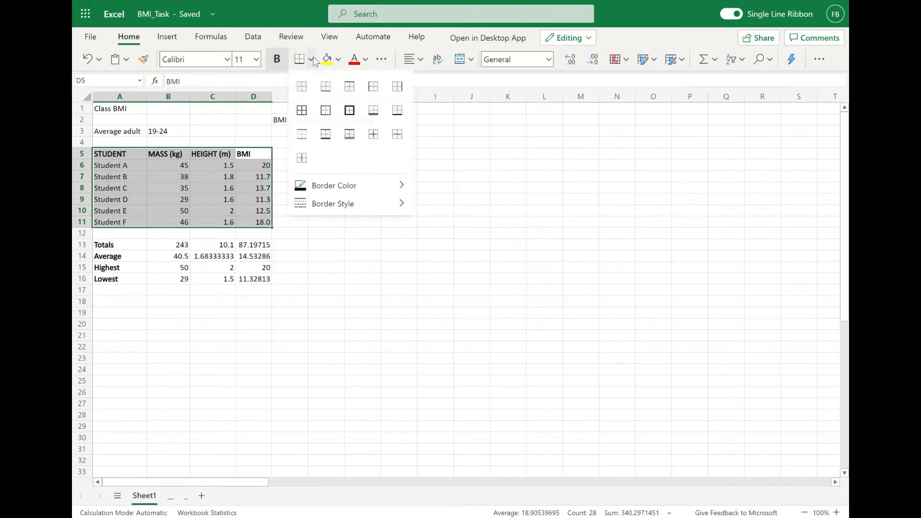
{"action": "left_click", "coordinate": [302, 110]}
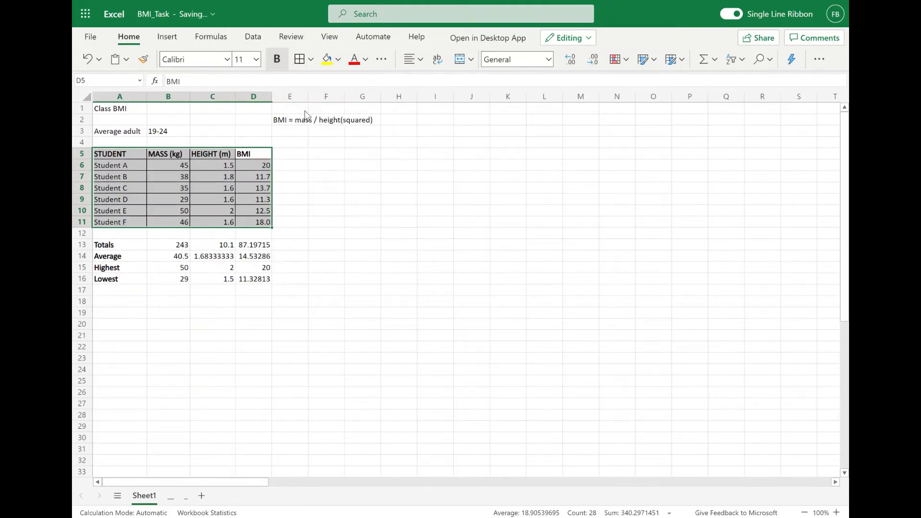
Apply all borders to the summary rows from Totals to Lowest in A13:D16.
{"action": "left_click", "coordinate": [160, 250]}
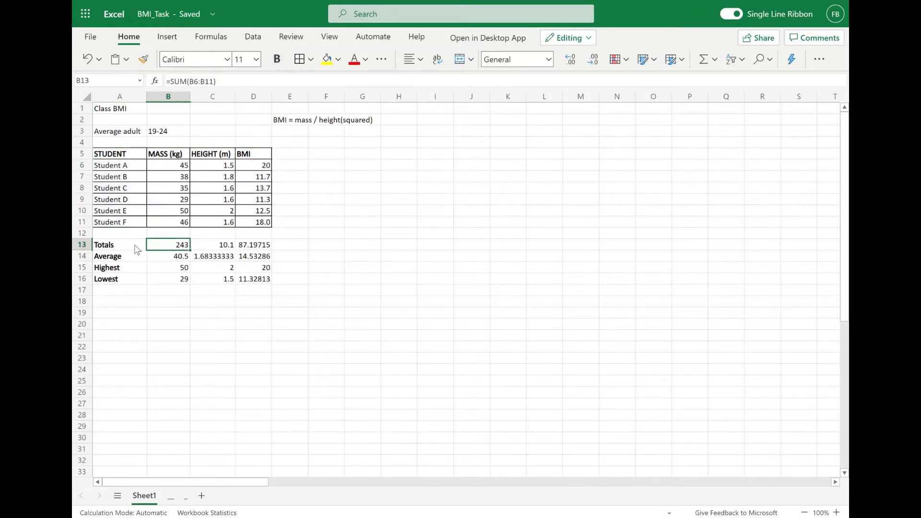
{"action": "left_click", "coordinate": [137, 249]}
{"action": "left_click_drag", "start_coordinate": [137, 249], "coordinate": [244, 279]}
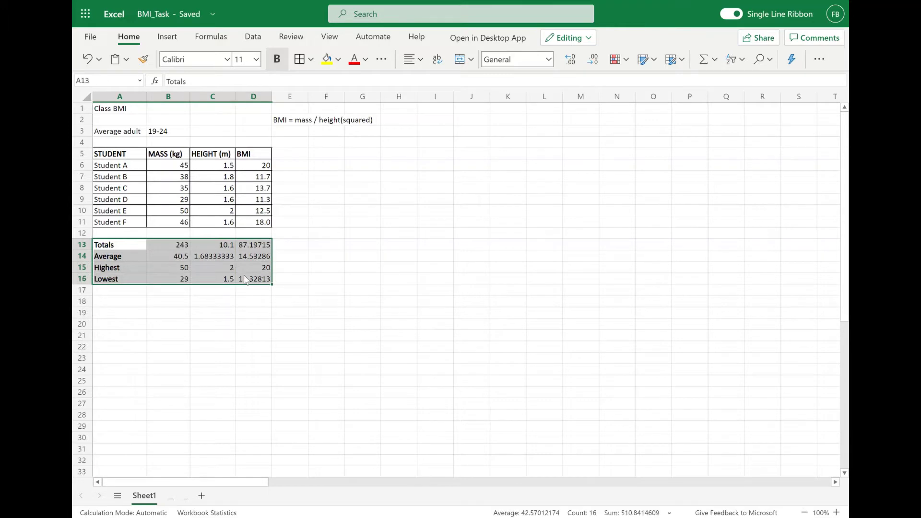
{"action": "left_click", "coordinate": [299, 61]}
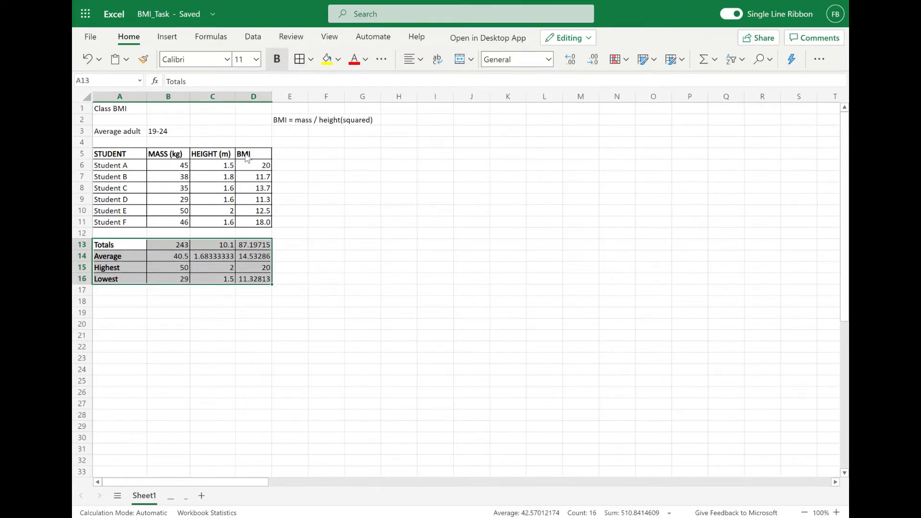
Center the mass, height and BMI cells B5:D11 horizontally and align them to the middle vertically.
{"action": "left_click_drag", "start_coordinate": [255, 158], "coordinate": [184, 222]}
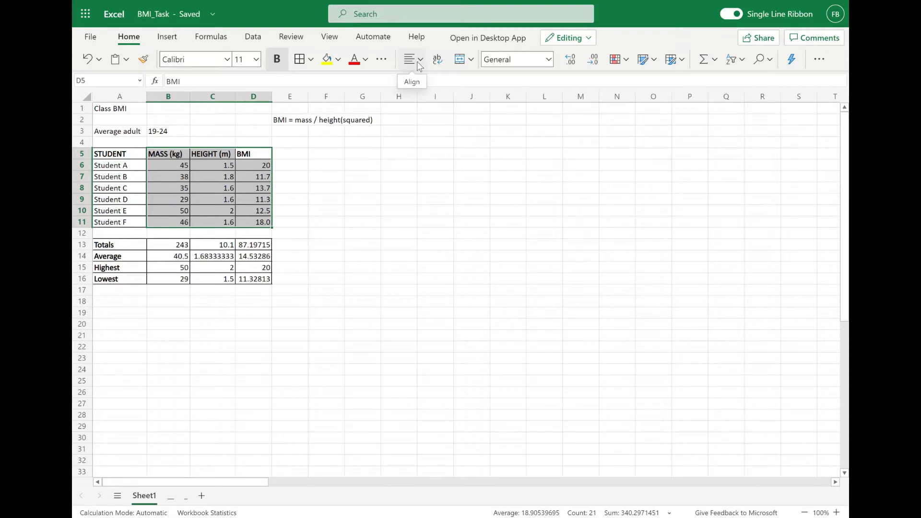
{"action": "left_click", "coordinate": [418, 61]}
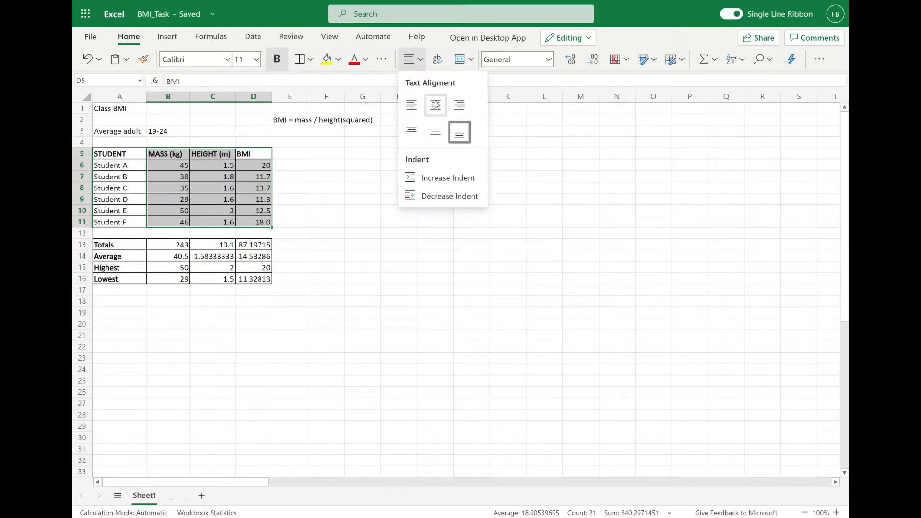
{"action": "left_click", "coordinate": [436, 102]}
{"action": "left_click", "coordinate": [420, 61]}
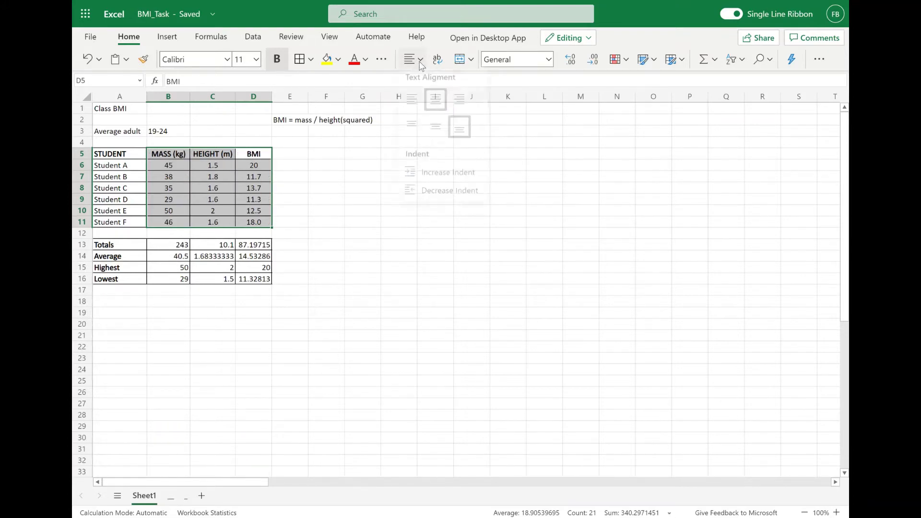
{"action": "left_click", "coordinate": [442, 134]}
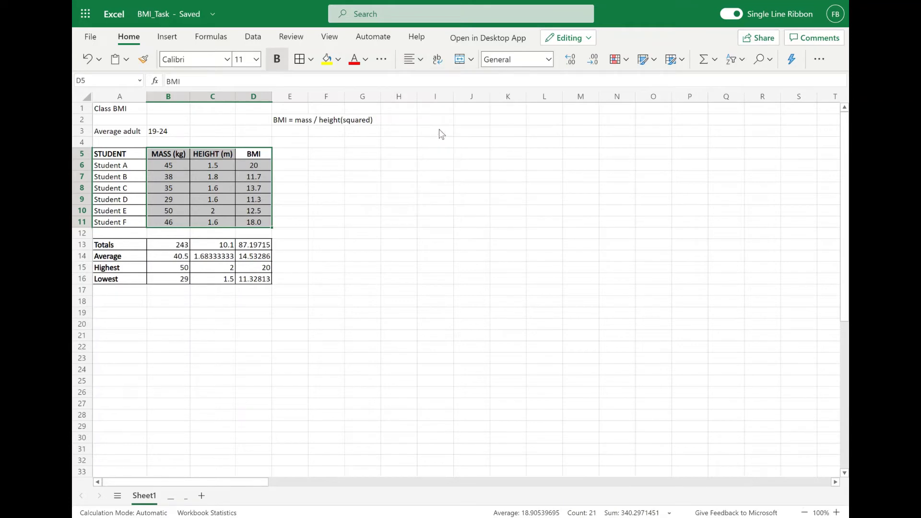
{"action": "left_click", "coordinate": [435, 134]}
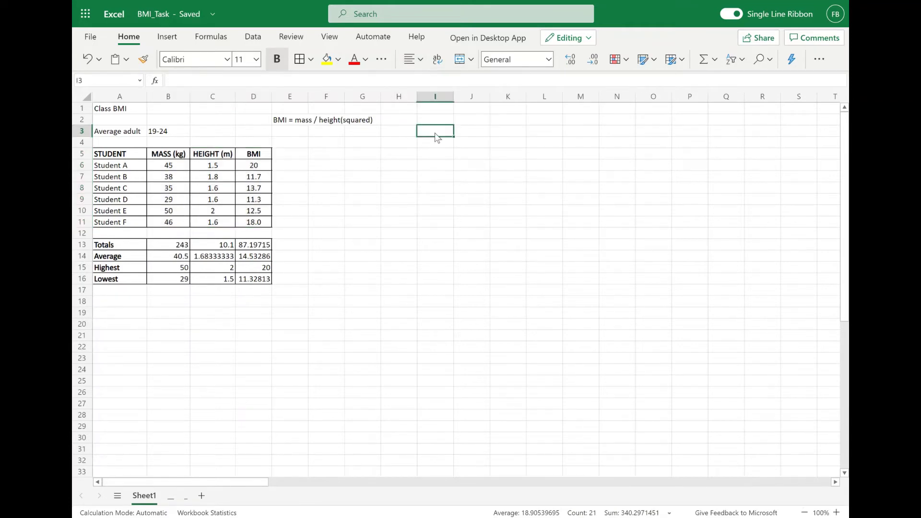
Center the summary values in B13:D17 horizontally.
{"action": "left_click_drag", "start_coordinate": [250, 243], "coordinate": [172, 286]}
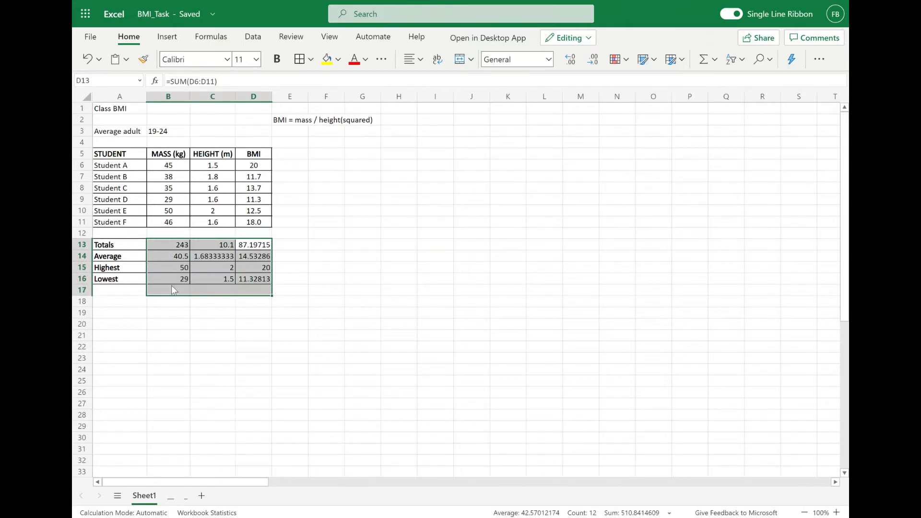
{"action": "left_click", "coordinate": [419, 59]}
{"action": "left_click", "coordinate": [435, 103]}
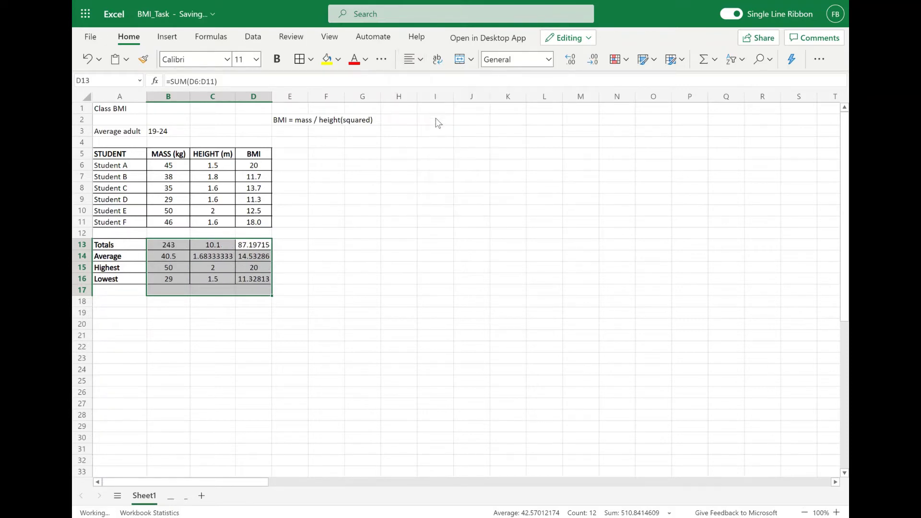
{"action": "left_click", "coordinate": [436, 129]}
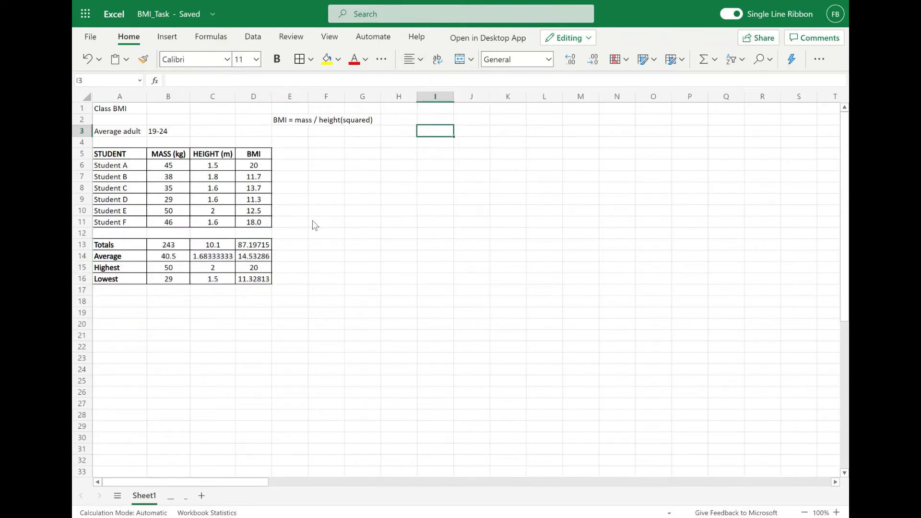
Reduce the average height in C14 to one decimal place.
{"action": "left_click", "coordinate": [286, 273]}
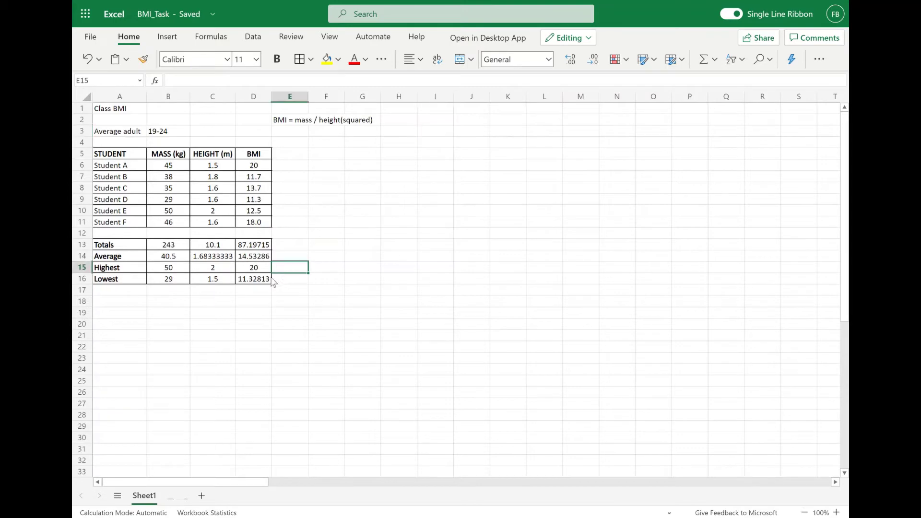
{"action": "left_click", "coordinate": [216, 245]}
{"action": "mouse_move", "coordinate": [217, 245]}
{"action": "left_mouse_down"}
{"action": "mouse_move", "coordinate": [222, 270]}
{"action": "mouse_move", "coordinate": [219, 259]}
{"action": "left_mouse_up"}
{"action": "left_click", "coordinate": [219, 259]}
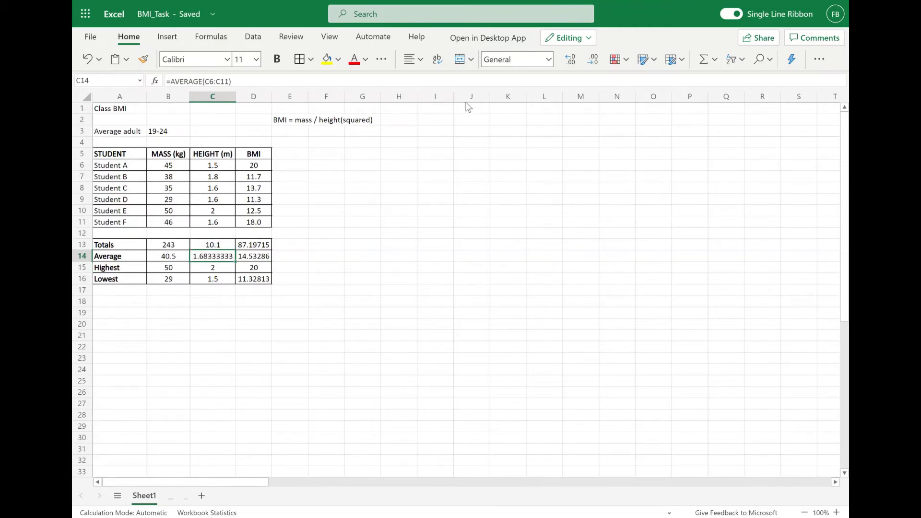
{"action": "left_click", "coordinate": [593, 60]}
{"action": "left_click", "coordinate": [593, 59]}
{"action": "left_click", "coordinate": [594, 60]}
{"action": "left_click", "coordinate": [593, 60]}
{"action": "left_click", "coordinate": [593, 60]}
{"action": "left_click", "coordinate": [594, 60]}
{"action": "left_click", "coordinate": [593, 59]}
Format the average BMI in D14 to show one decimal place.
{"action": "left_click", "coordinate": [257, 259]}
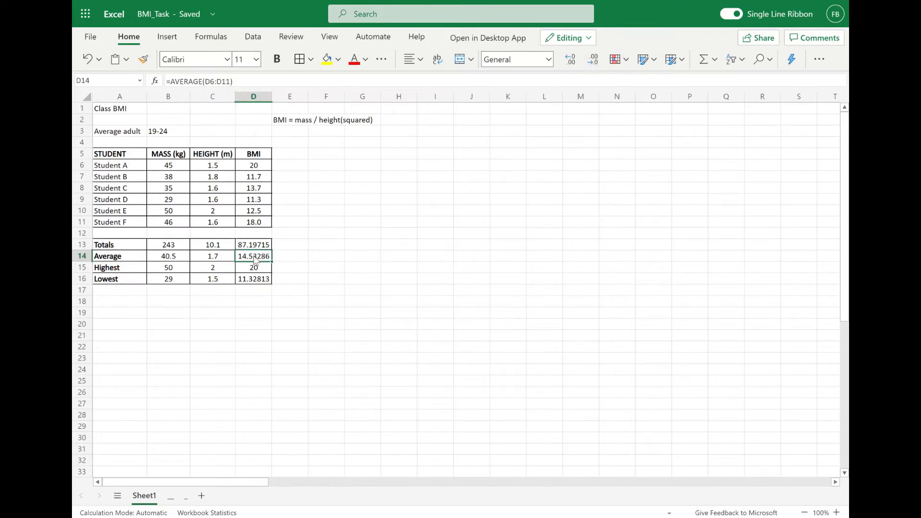
{"action": "left_click", "coordinate": [595, 60]}
{"action": "left_click", "coordinate": [570, 60]}
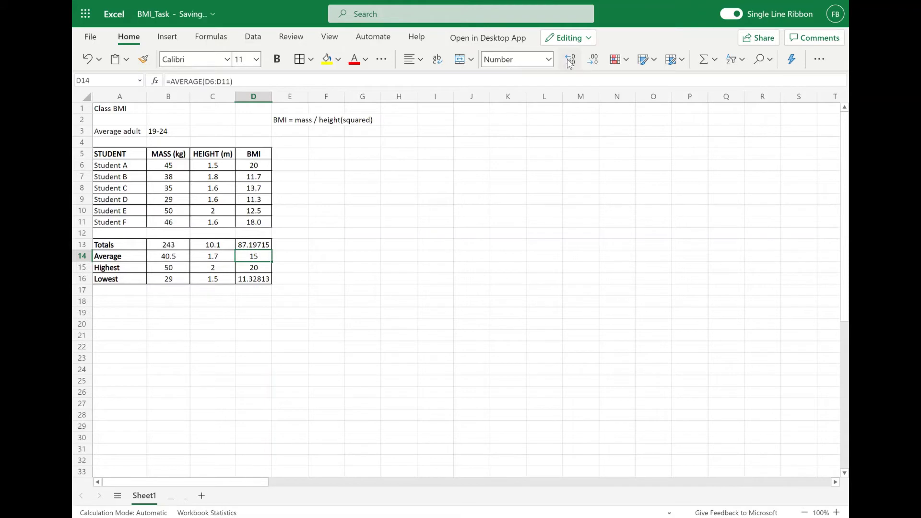
Format the BMI total in D13 to show no decimal places.
{"action": "left_click", "coordinate": [259, 246]}
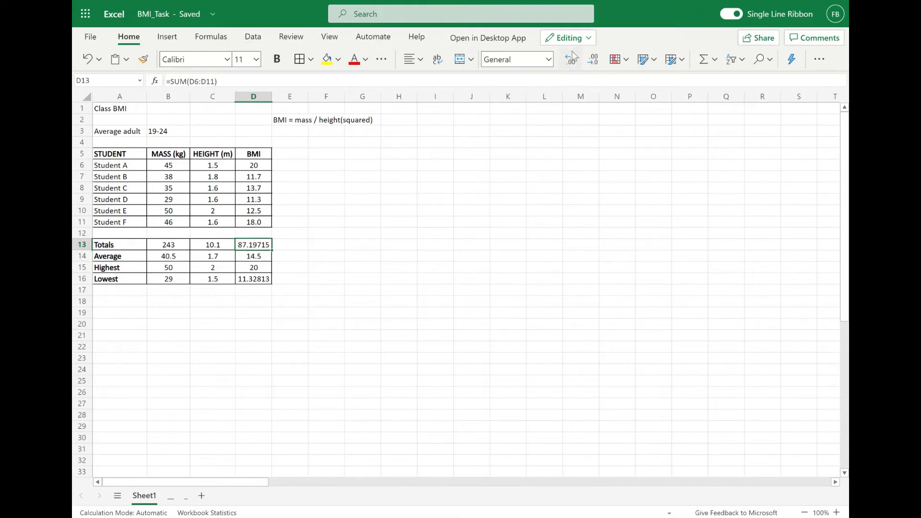
{"action": "left_click", "coordinate": [593, 59]}
{"action": "left_click", "coordinate": [594, 60]}
{"action": "left_click", "coordinate": [593, 60]}
{"action": "left_click", "coordinate": [593, 59]}
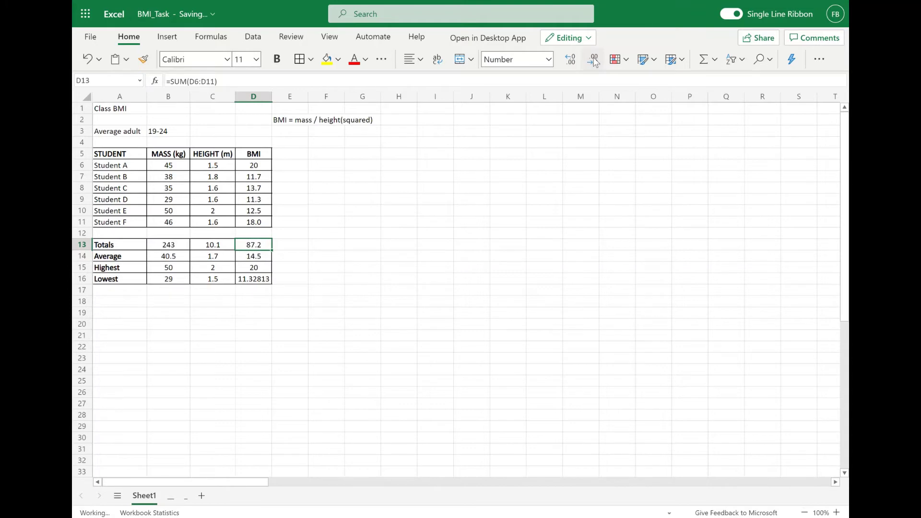
{"action": "left_click", "coordinate": [594, 59]}
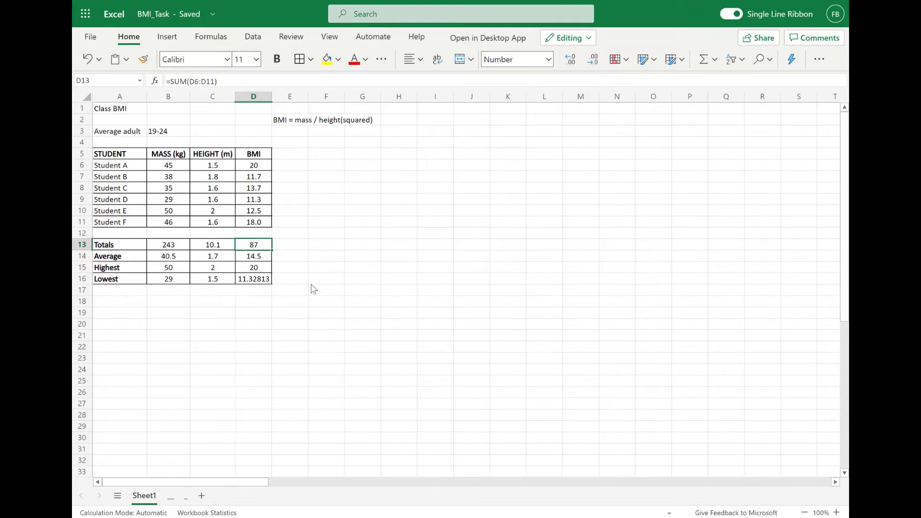
Reduce the lowest BMI in D16 to one decimal place.
{"action": "left_click", "coordinate": [261, 281]}
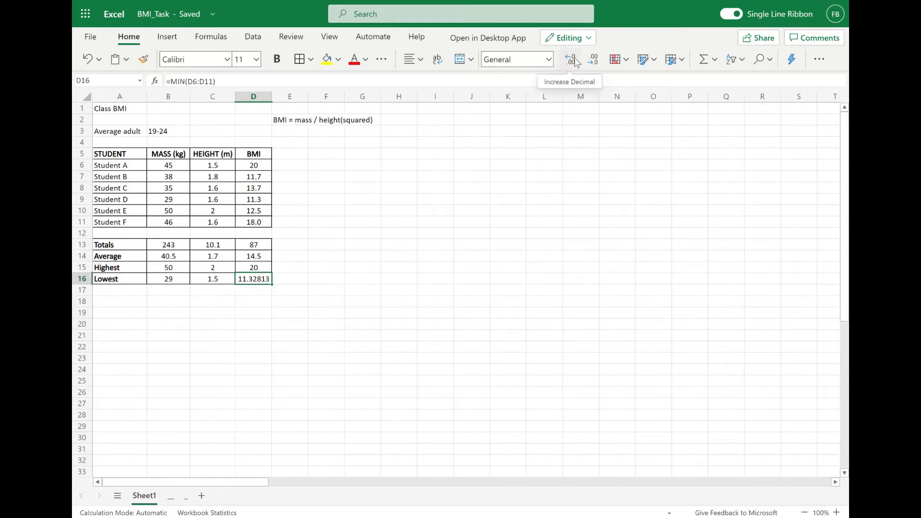
{"action": "left_click", "coordinate": [593, 61]}
{"action": "left_click", "coordinate": [593, 62]}
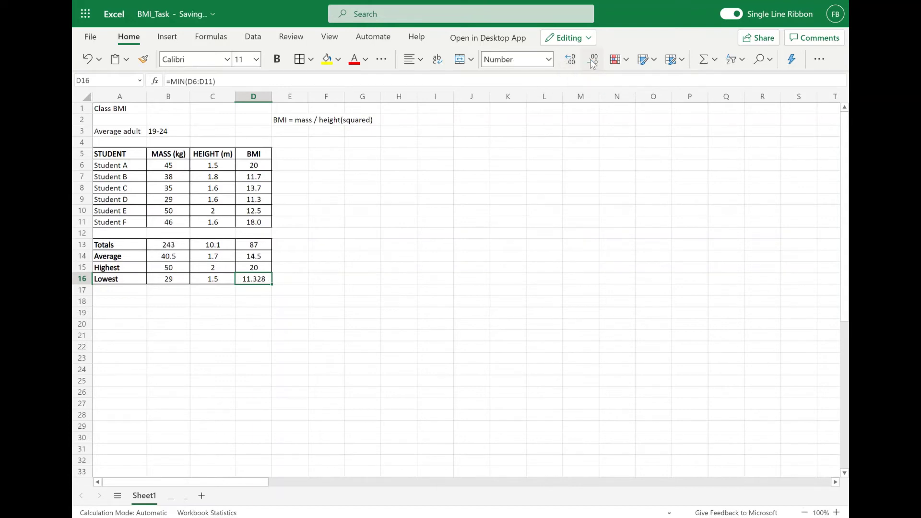
{"action": "left_click", "coordinate": [593, 62]}
{"action": "left_click", "coordinate": [593, 64]}
{"action": "left_click", "coordinate": [359, 202]}
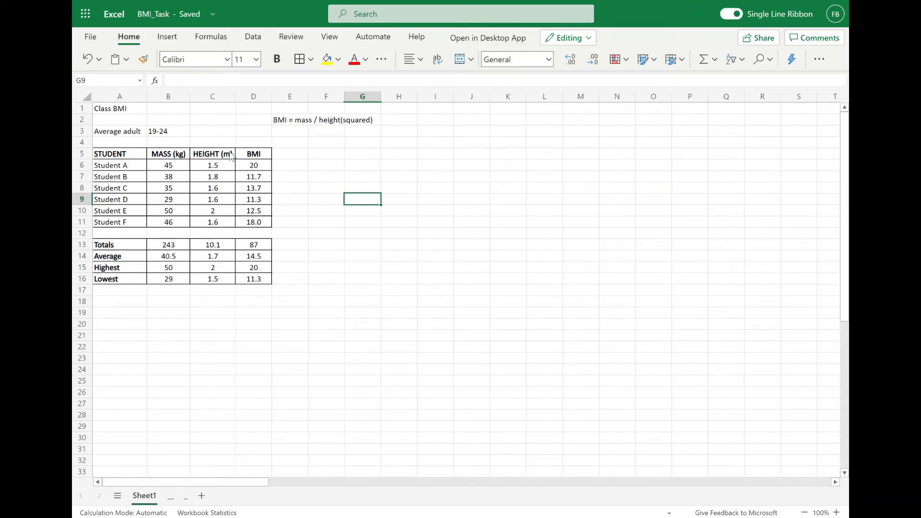
Fill the header row A5:D5 of the student table with the light gray theme color.
{"action": "left_click", "coordinate": [255, 153]}
{"action": "left_click_drag", "start_coordinate": [224, 157], "coordinate": [134, 151]}
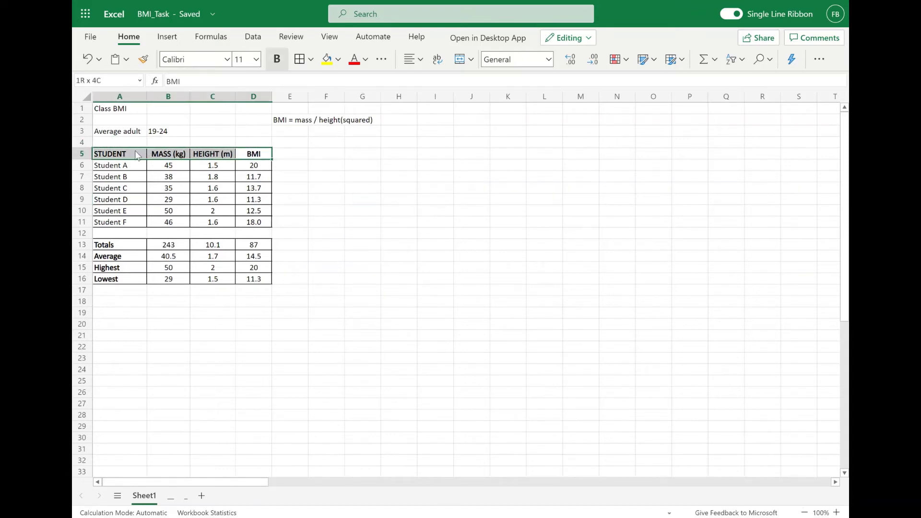
{"action": "left_click", "coordinate": [339, 62]}
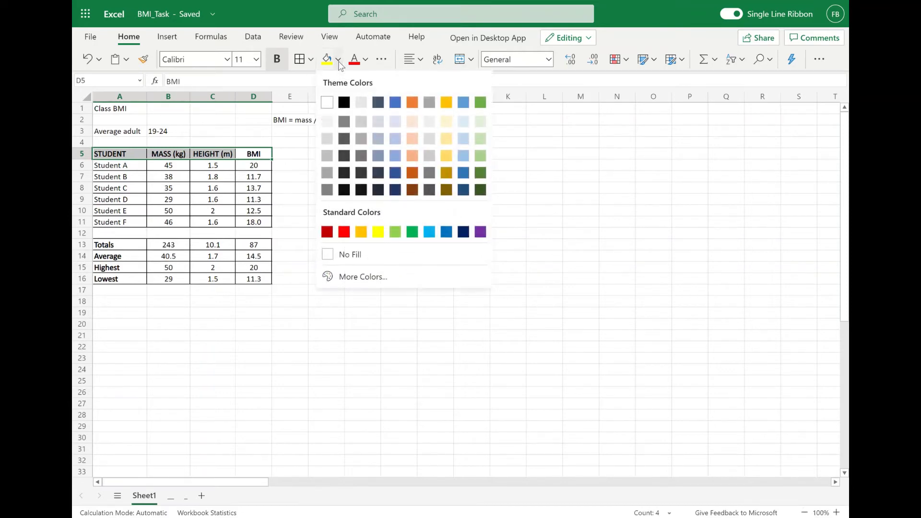
{"action": "left_click", "coordinate": [367, 111]}
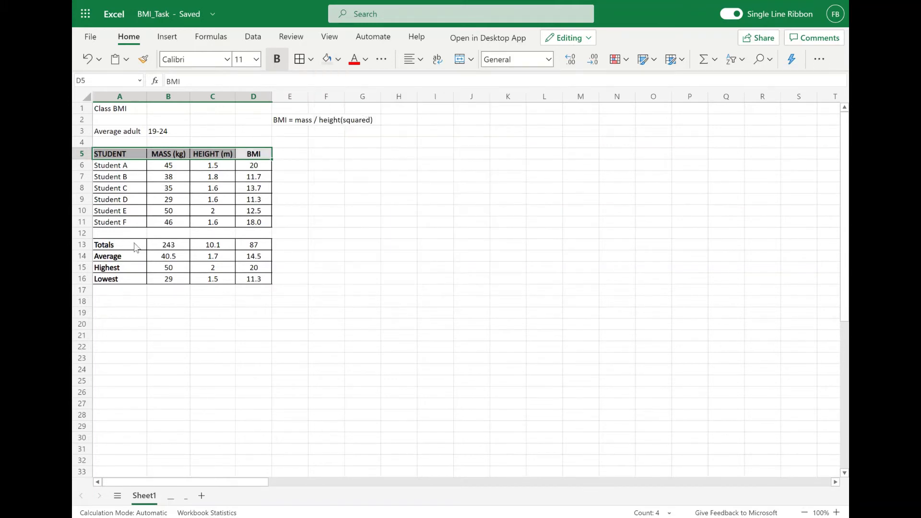
Fill the summary labels in A13:A16 with the same light gray theme color as the header row.
{"action": "left_click_drag", "start_coordinate": [136, 245], "coordinate": [130, 280]}
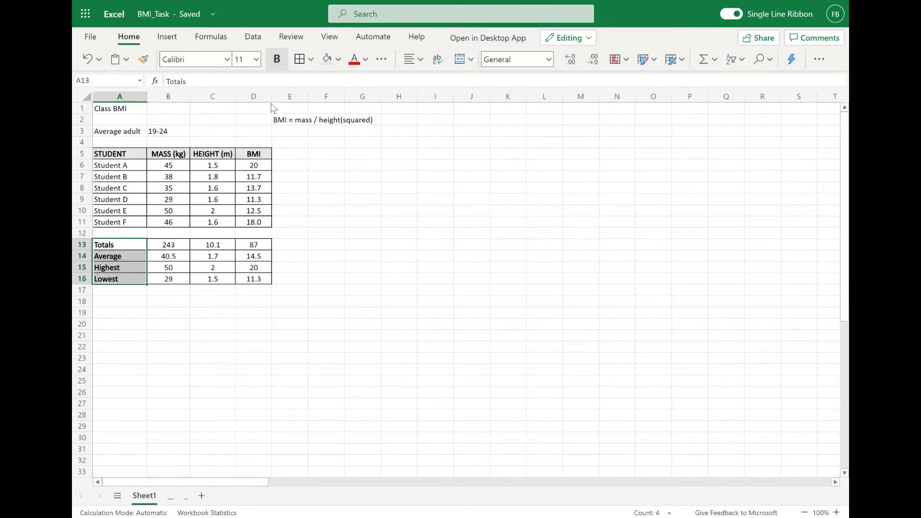
{"action": "left_click", "coordinate": [339, 60]}
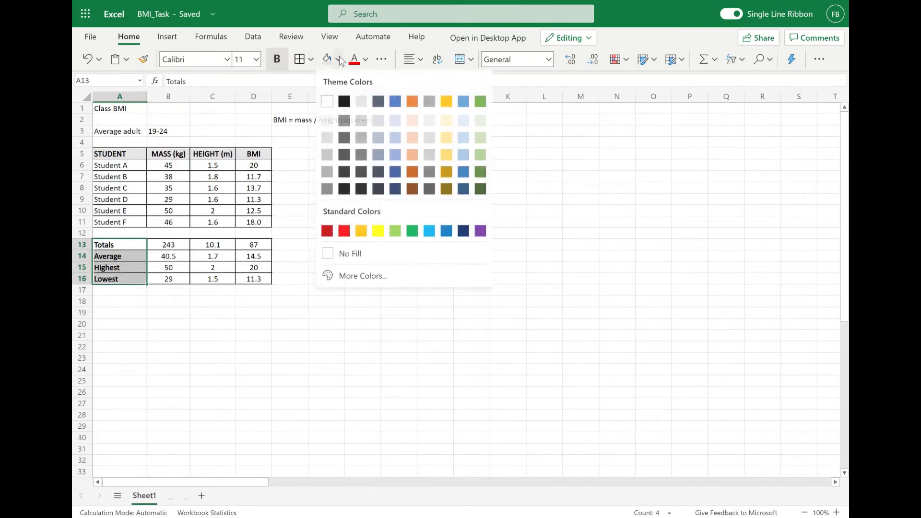
{"action": "left_click", "coordinate": [364, 102]}
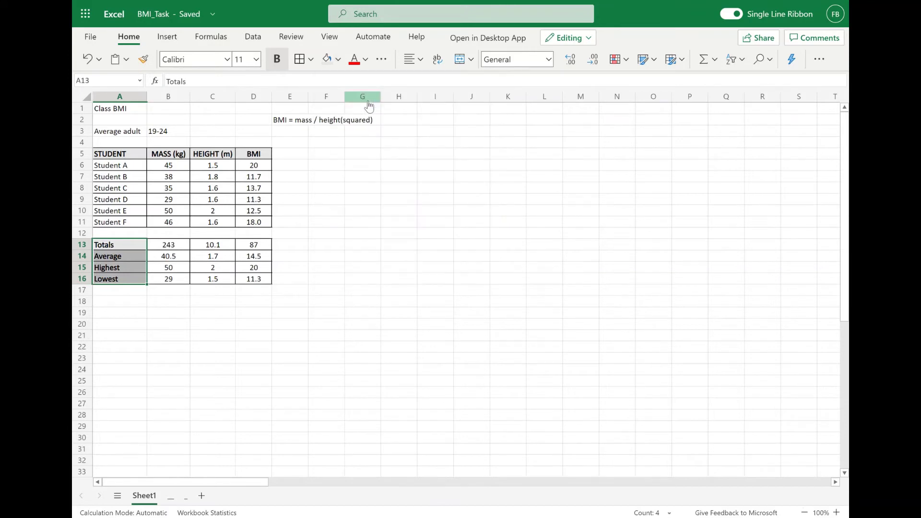
{"action": "left_click", "coordinate": [285, 318]}
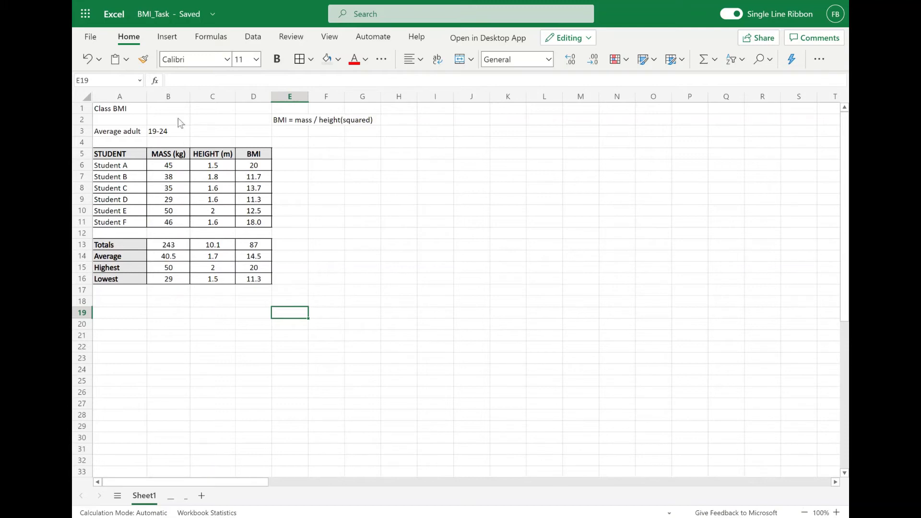
Set the Class BMI title in A1 to the Courier New font at size 20.
{"action": "left_click", "coordinate": [128, 112]}
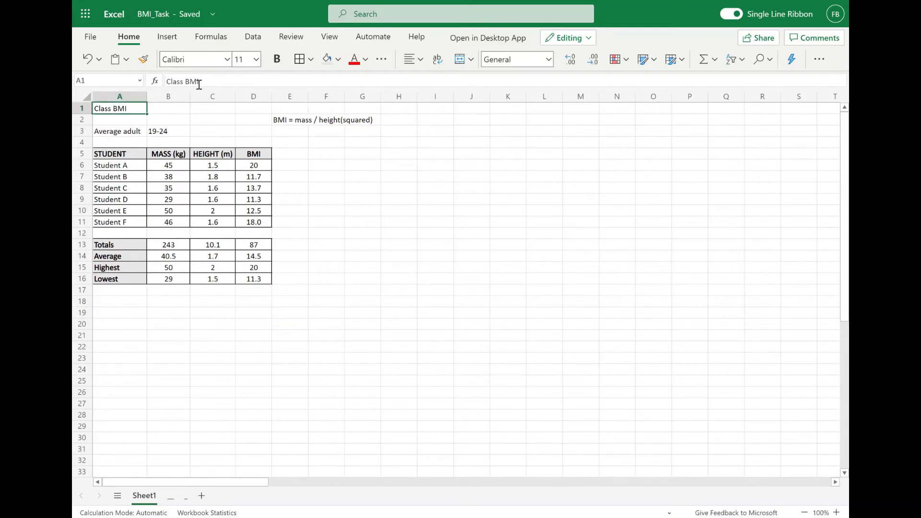
{"action": "left_click", "coordinate": [227, 60]}
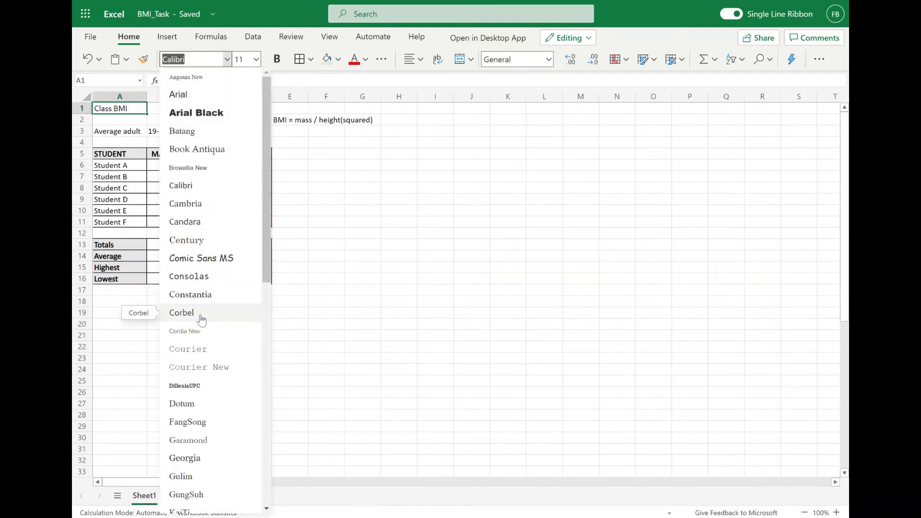
{"action": "left_click", "coordinate": [211, 369]}
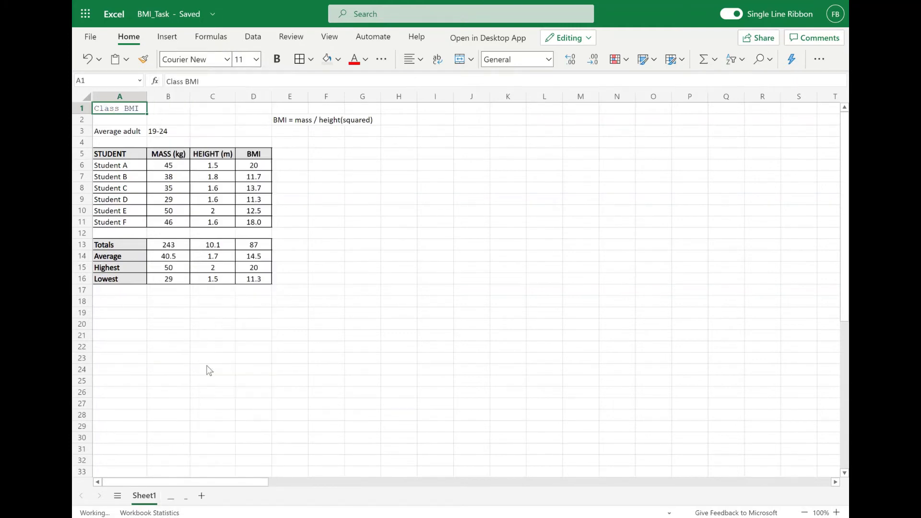
{"action": "left_click", "coordinate": [258, 59]}
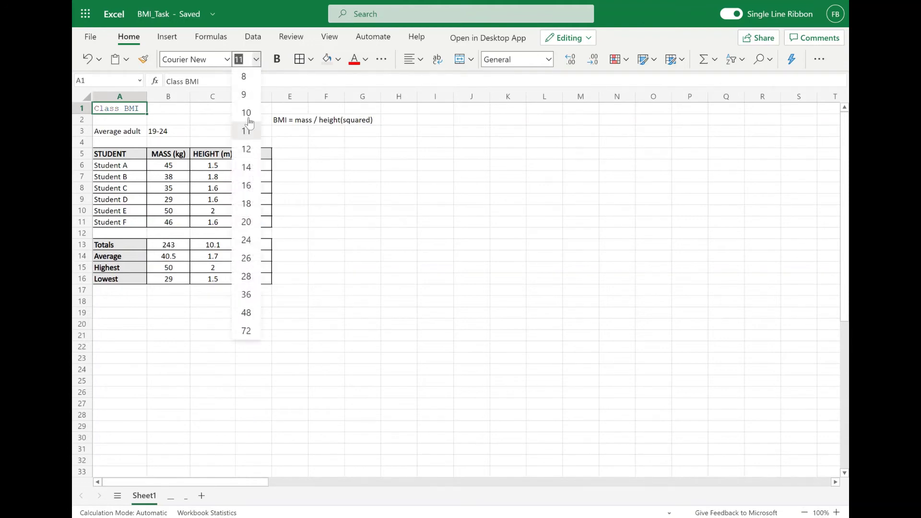
{"action": "left_click", "coordinate": [250, 228]}
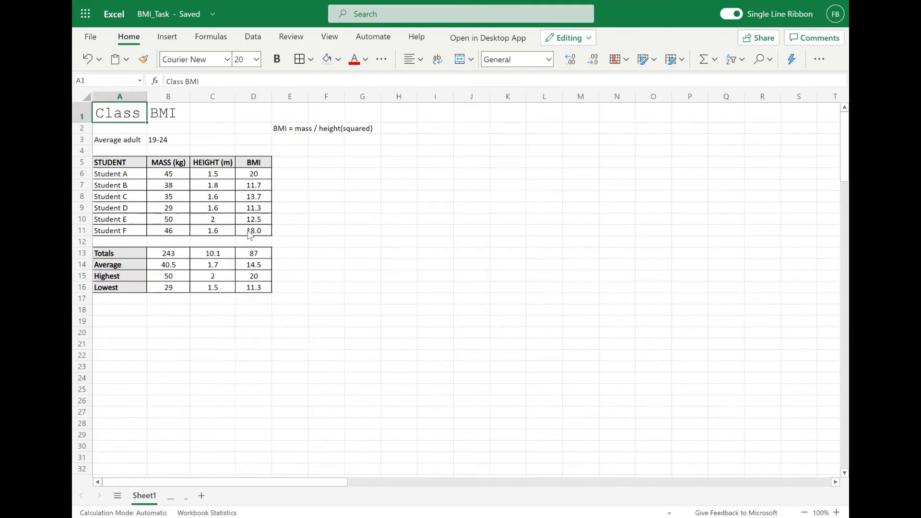
{"action": "left_click", "coordinate": [315, 162]}
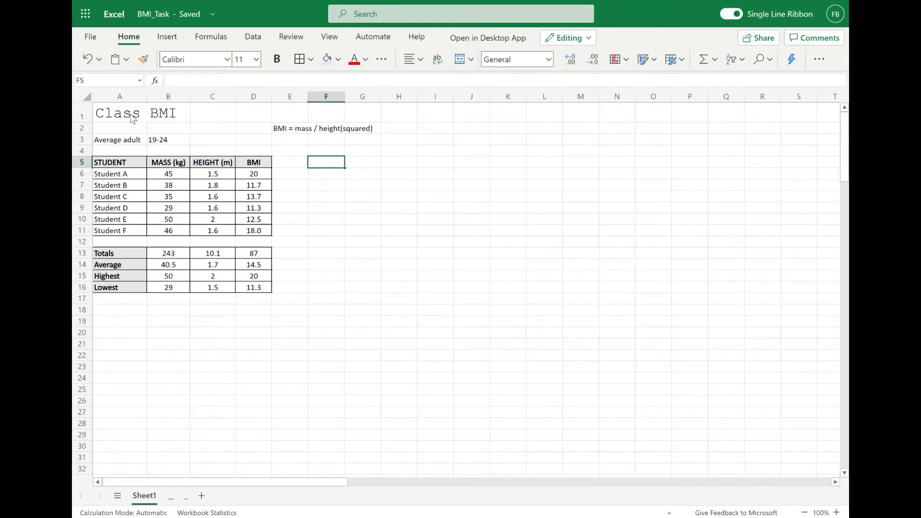
Merge and center the Class BMI title across A1:D1 and make it bold.
{"action": "left_click_drag", "start_coordinate": [131, 116], "coordinate": [242, 109]}
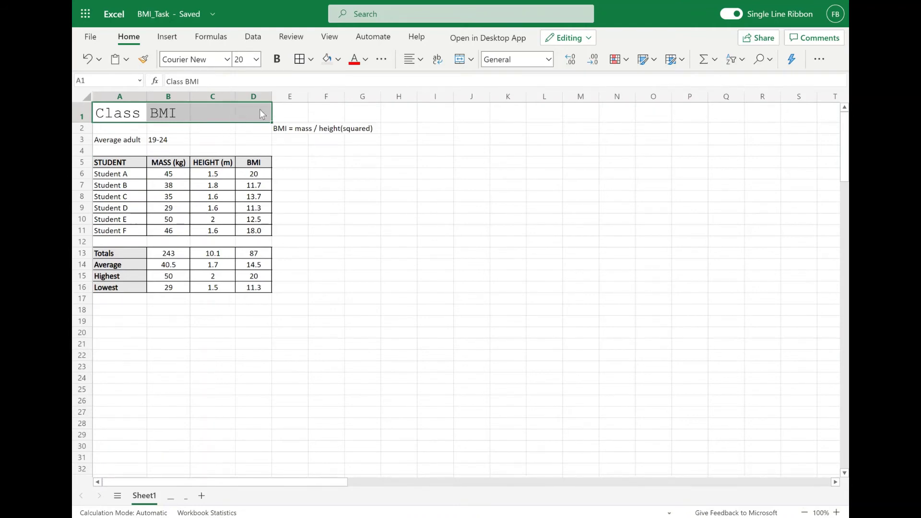
{"action": "left_click", "coordinate": [472, 61]}
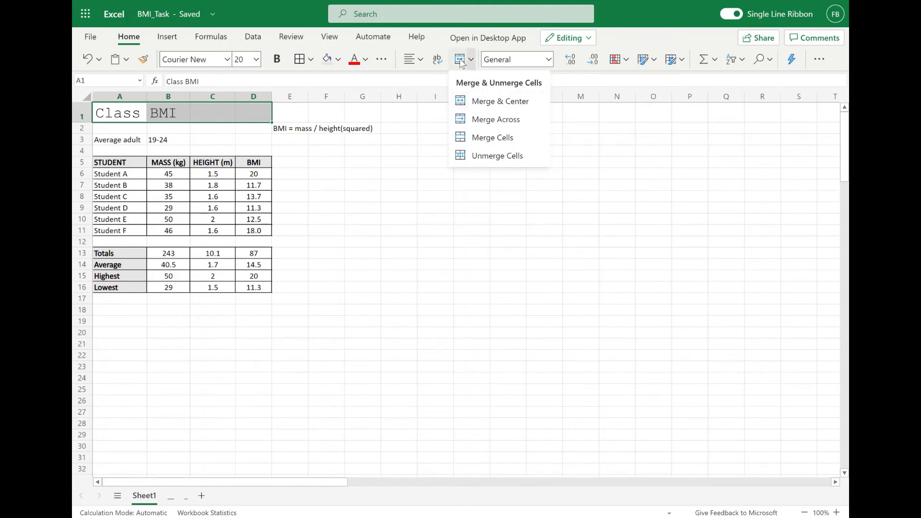
{"action": "left_click", "coordinate": [460, 61]}
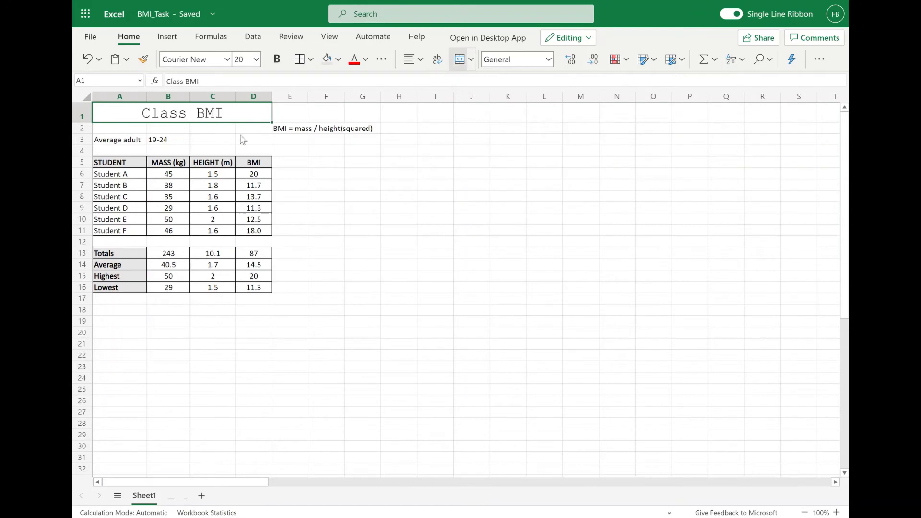
{"action": "left_click", "coordinate": [209, 140]}
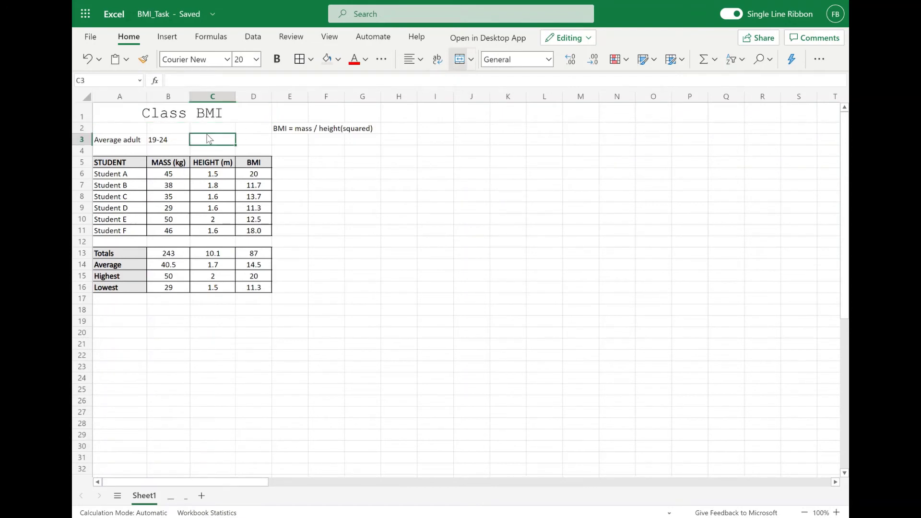
{"action": "left_click", "coordinate": [224, 113]}
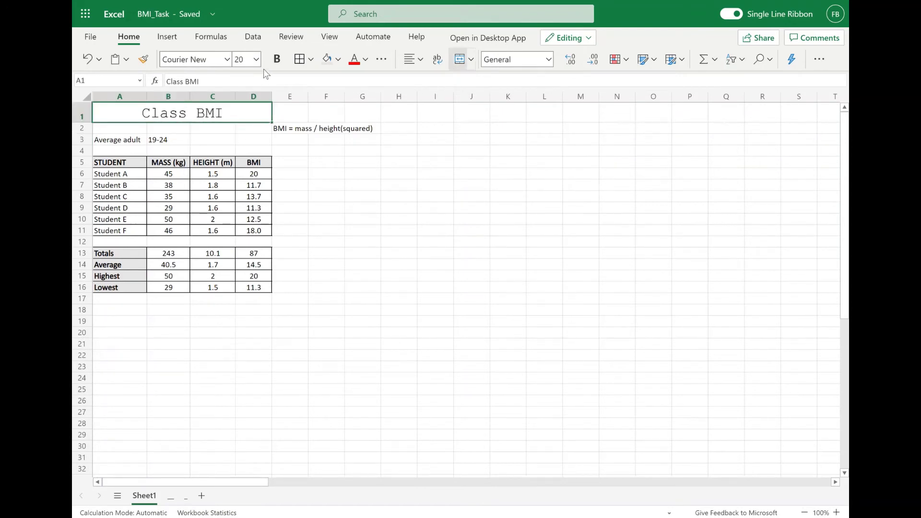
{"action": "left_click", "coordinate": [277, 59]}
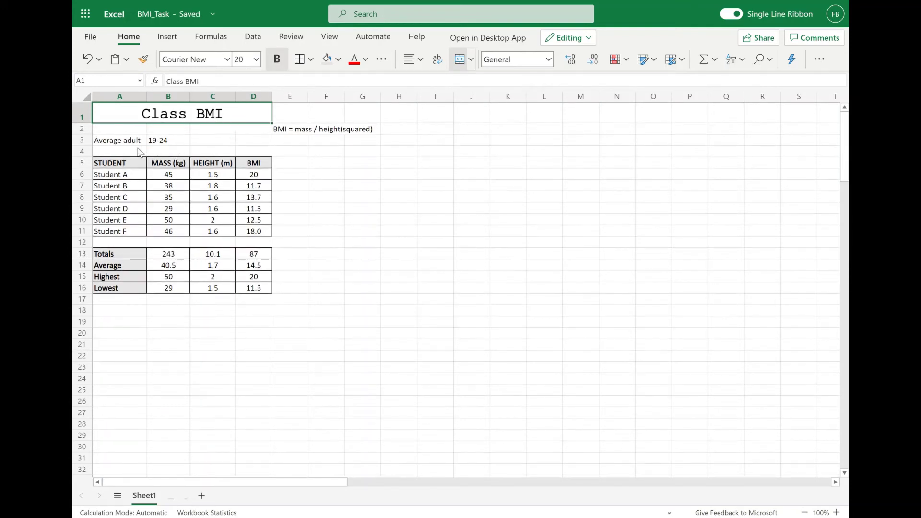
Fill the average adult cells A3:B3 with the standard yellow color.
{"action": "left_click_drag", "start_coordinate": [139, 142], "coordinate": [154, 145]}
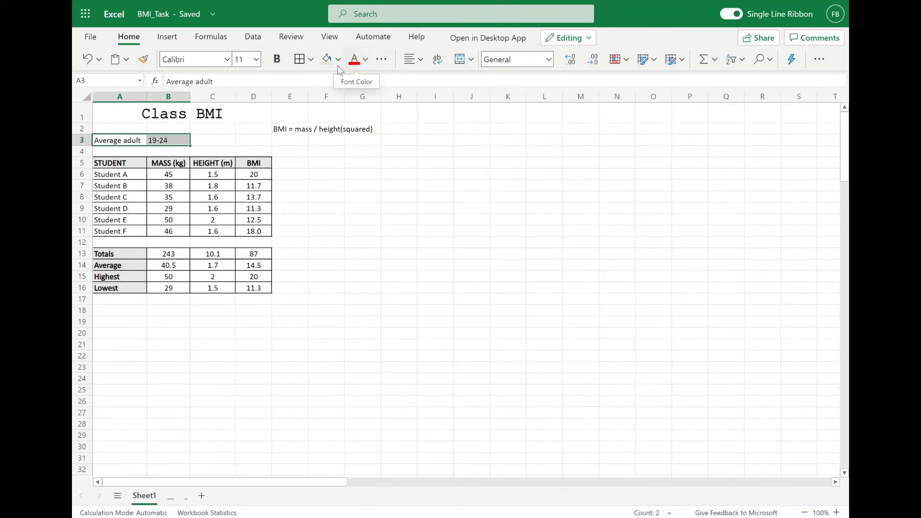
{"action": "left_click", "coordinate": [338, 59]}
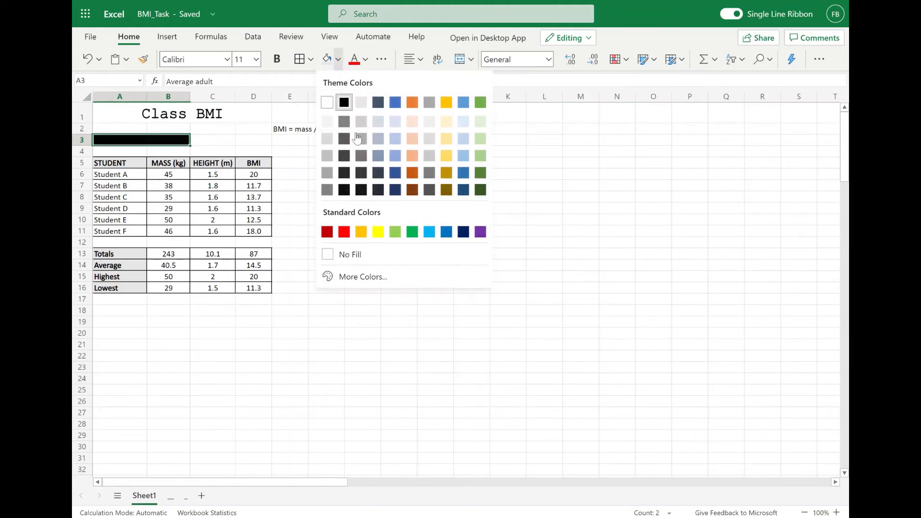
{"action": "left_click", "coordinate": [382, 234]}
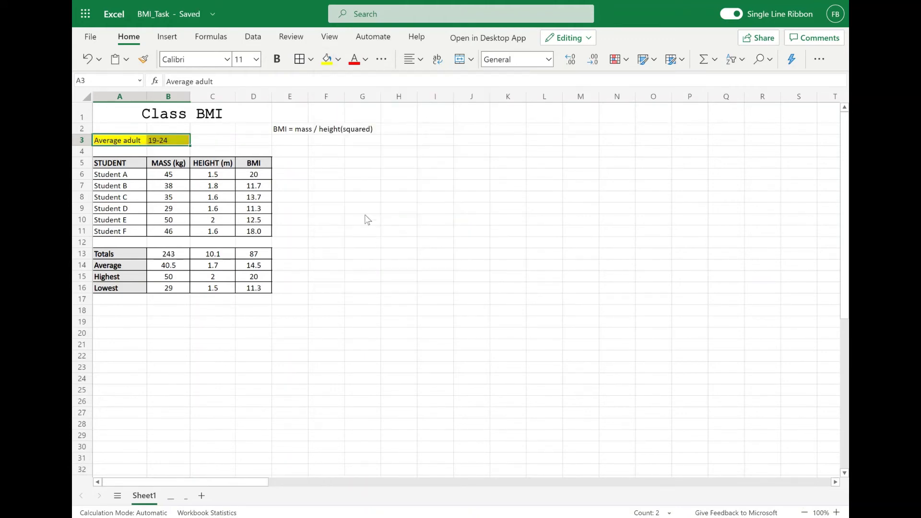
Make the BMI = mass / height(squared) note across E2:G2 bold.
{"action": "left_click_drag", "start_coordinate": [294, 133], "coordinate": [355, 131]}
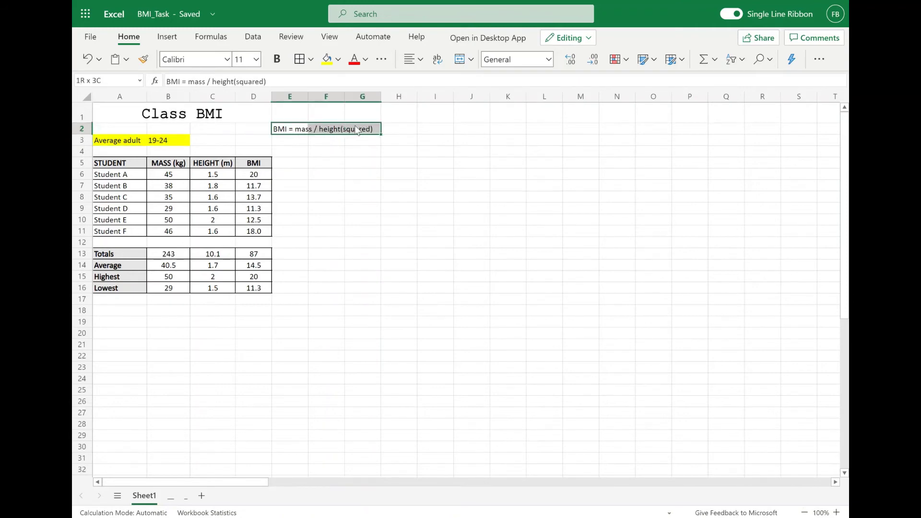
{"action": "left_click", "coordinate": [277, 59]}
{"action": "left_click", "coordinate": [294, 160]}
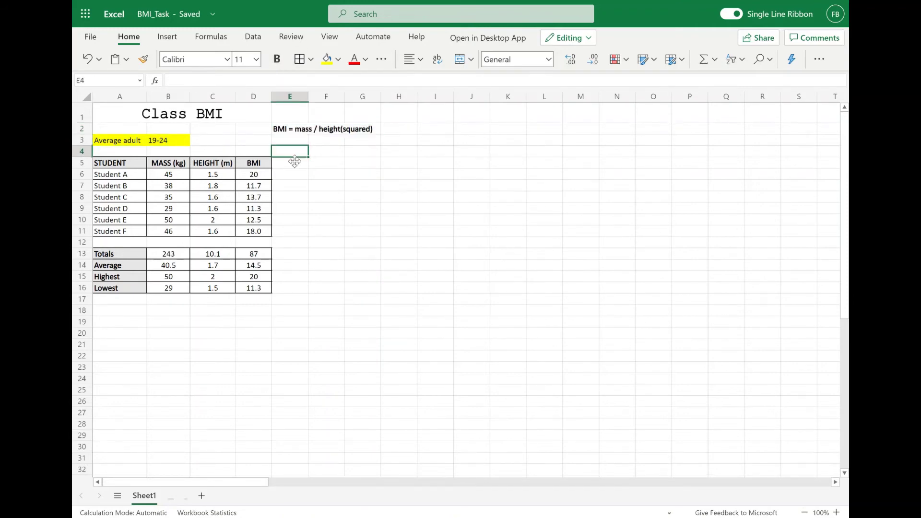
{"action": "left_click", "coordinate": [296, 201]}
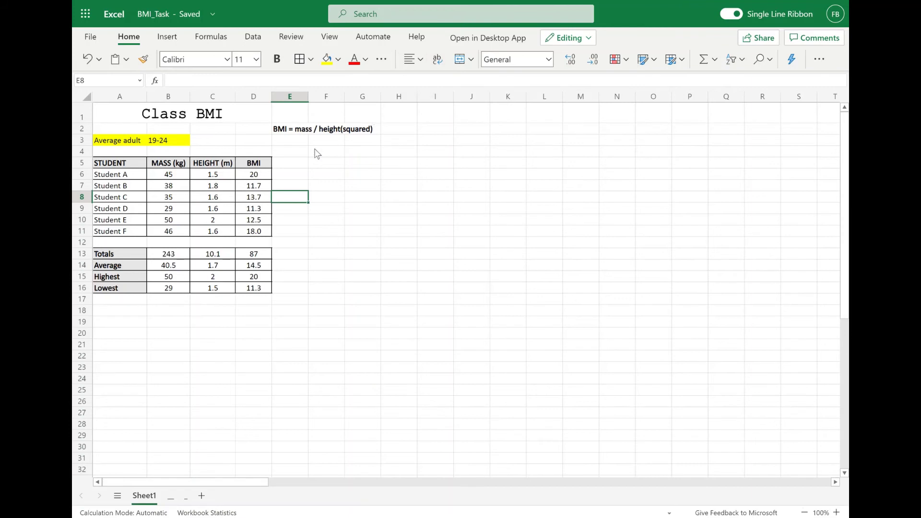
Turn on text wrapping for the BMI formula note in E2.
{"action": "left_click", "coordinate": [292, 131]}
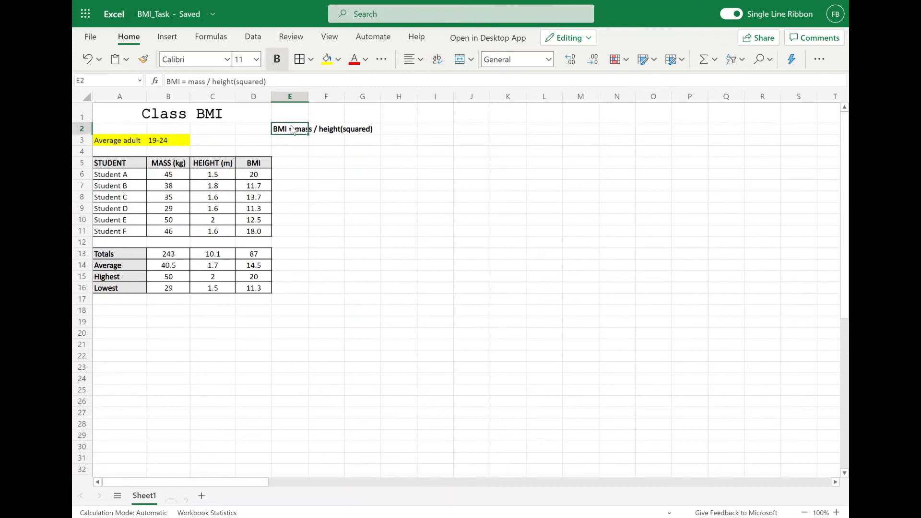
{"action": "left_click", "coordinate": [325, 133]}
{"action": "left_click", "coordinate": [295, 135]}
{"action": "left_click", "coordinate": [441, 63]}
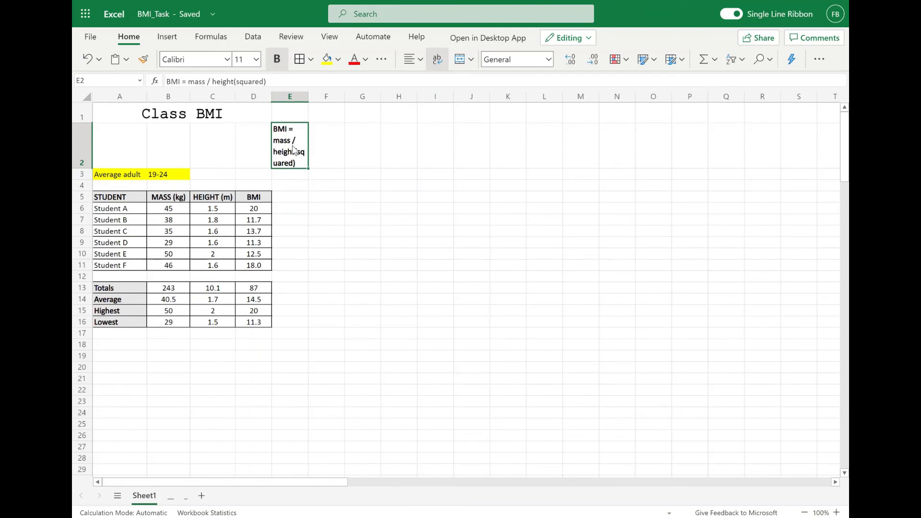
Merge and center the BMI formula note across cells E2:G2.
{"action": "left_click_drag", "start_coordinate": [295, 150], "coordinate": [356, 138]}
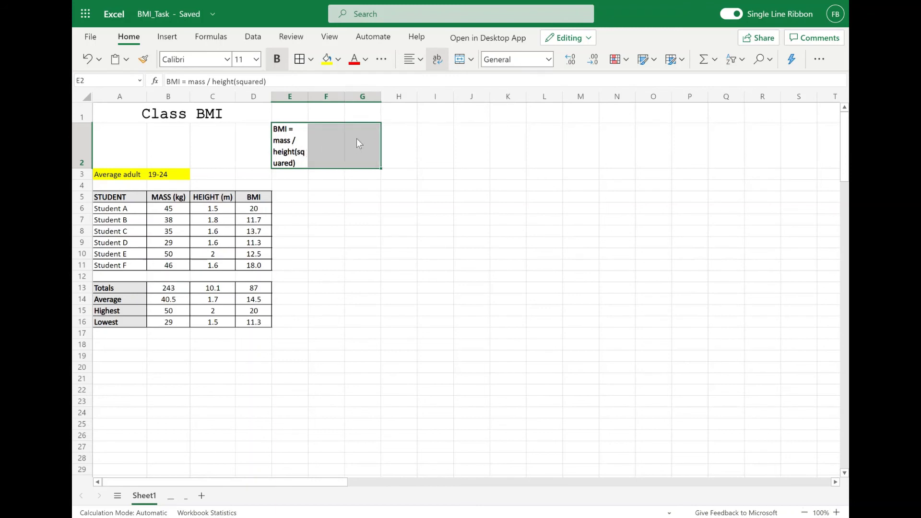
{"action": "left_click", "coordinate": [296, 149]}
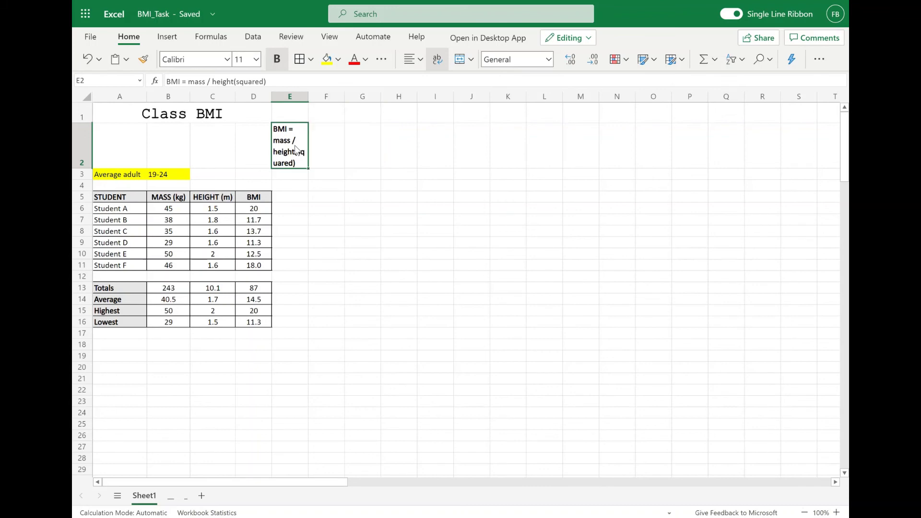
{"action": "left_click_drag", "start_coordinate": [296, 150], "coordinate": [352, 145]}
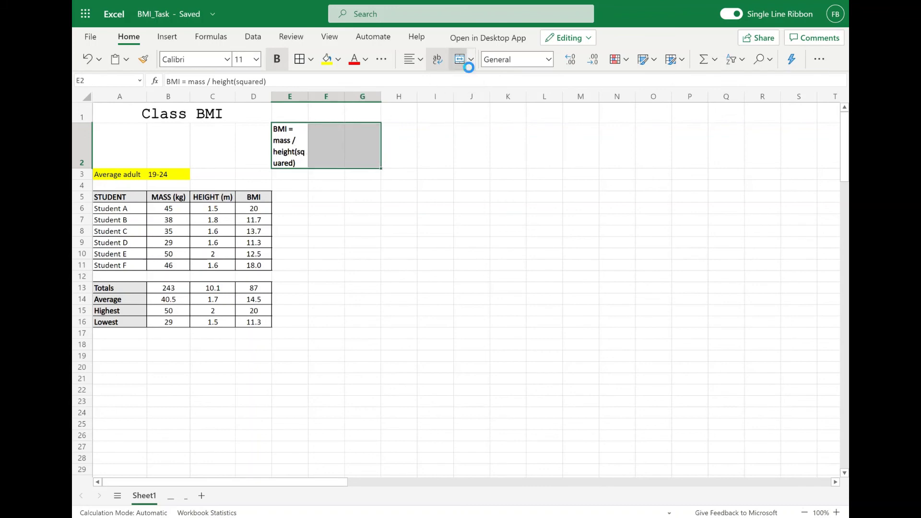
{"action": "left_click", "coordinate": [460, 61]}
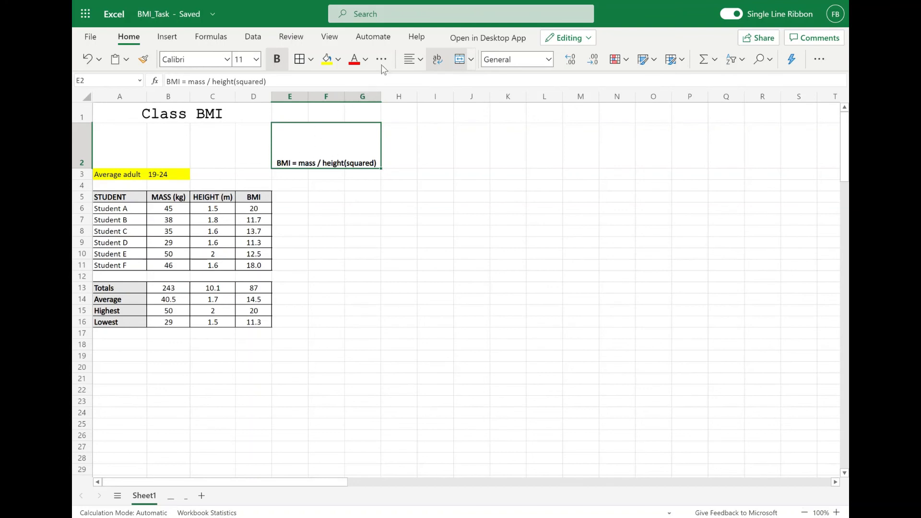
Align the merged BMI formula note in E2:G2 to the left and top of its cell.
{"action": "left_click", "coordinate": [411, 62]}
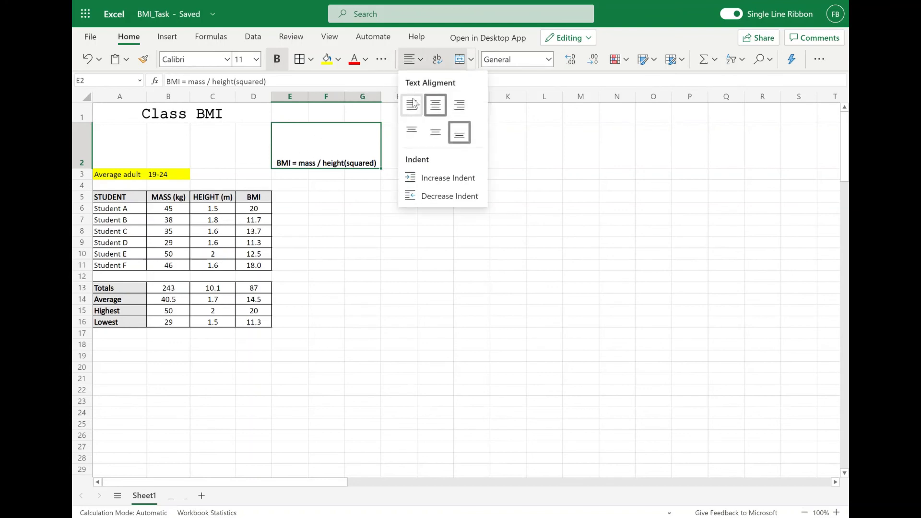
{"action": "left_click", "coordinate": [412, 102]}
{"action": "left_click", "coordinate": [411, 59]}
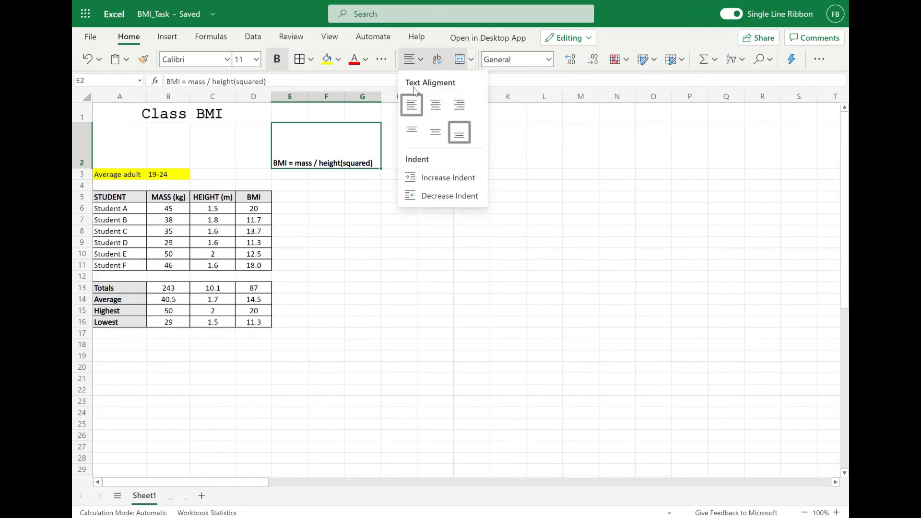
{"action": "left_click", "coordinate": [412, 131]}
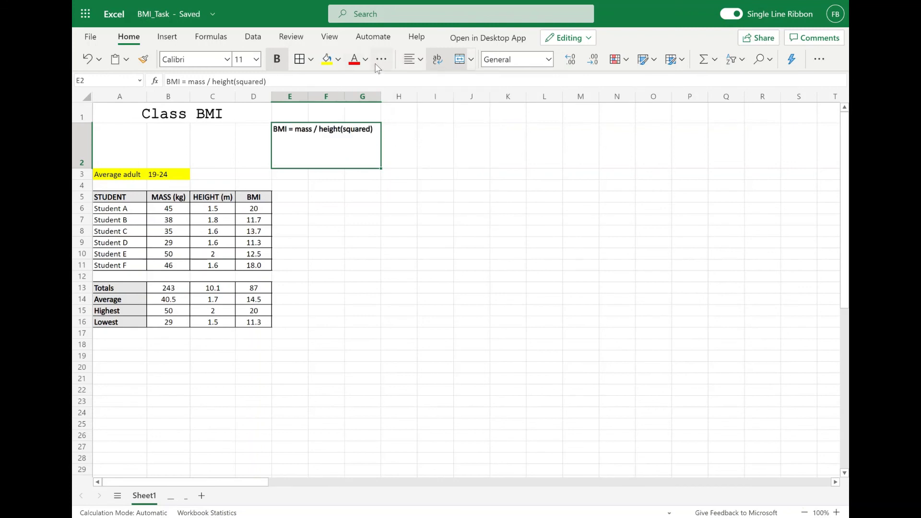
{"action": "left_click", "coordinate": [338, 204]}
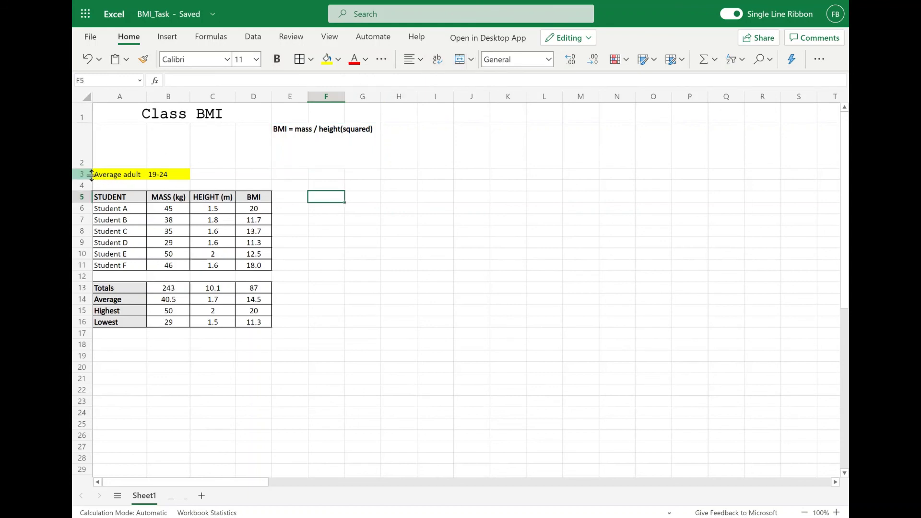
Reduce the height of row 2 until it fits the single line of the BMI formula note.
{"action": "left_click_drag", "start_coordinate": [91, 174], "coordinate": [92, 148]}
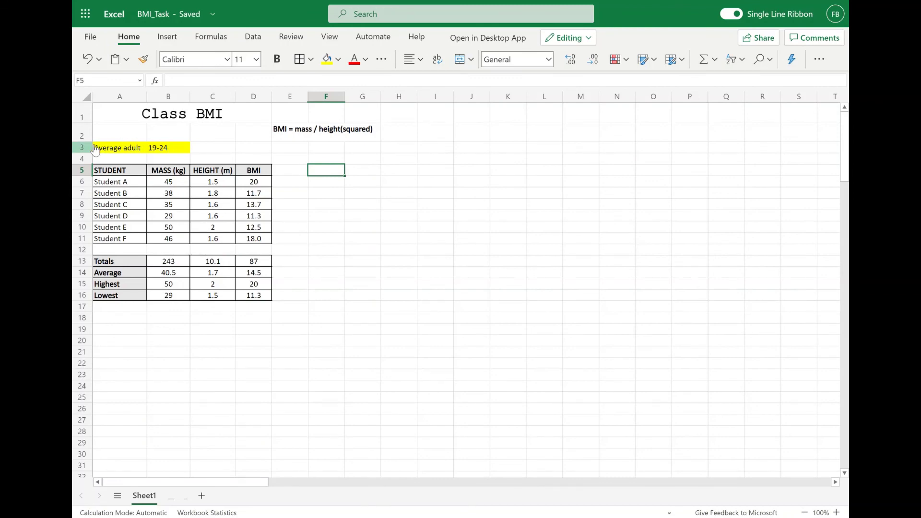
{"action": "left_click_drag", "start_coordinate": [90, 143], "coordinate": [88, 137]}
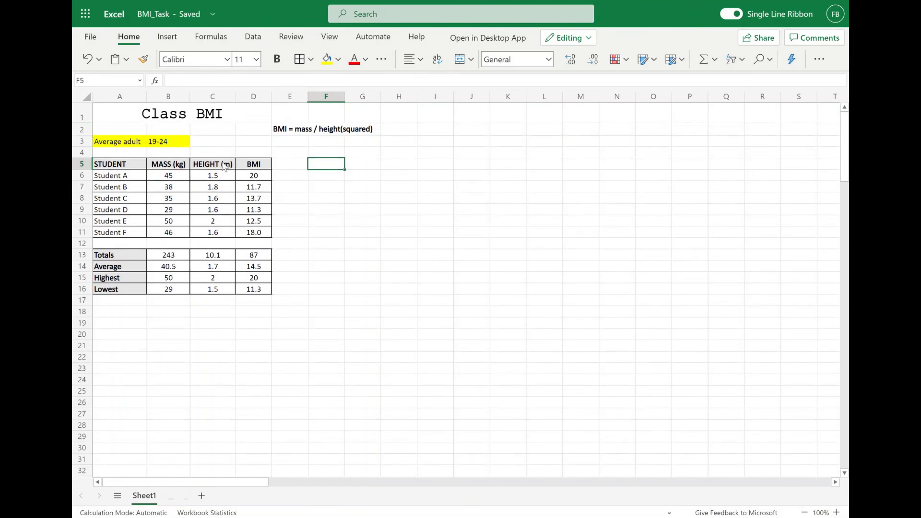
{"action": "left_click", "coordinate": [388, 165]}
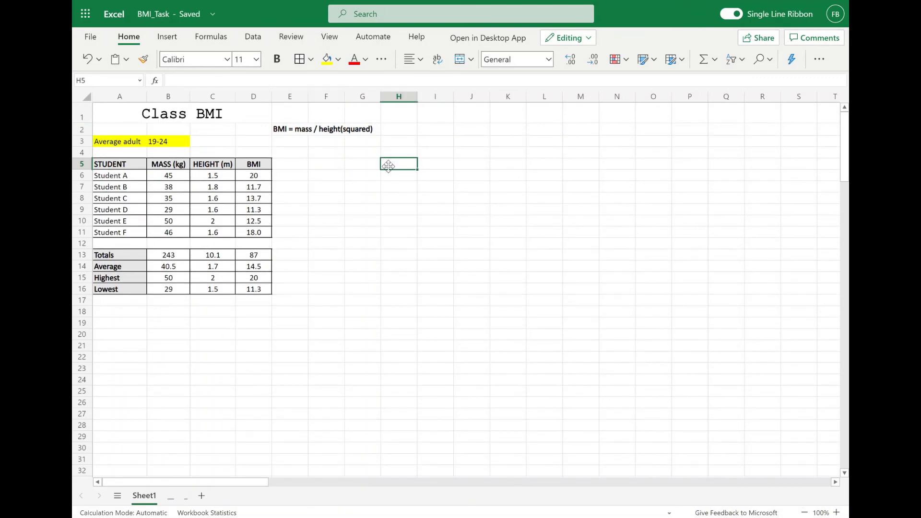